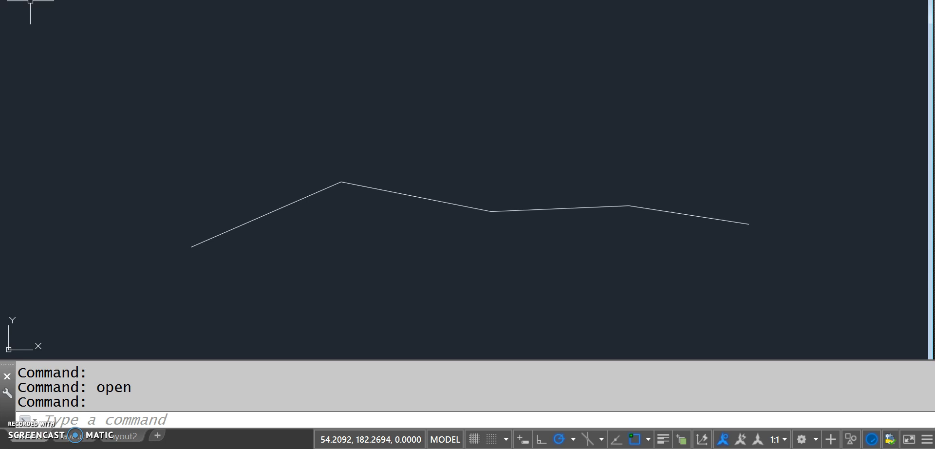
Turn on length and azimuth labels with BWPOLYAZ, then switch the angles to bearings like N 66.504° E
type("b")
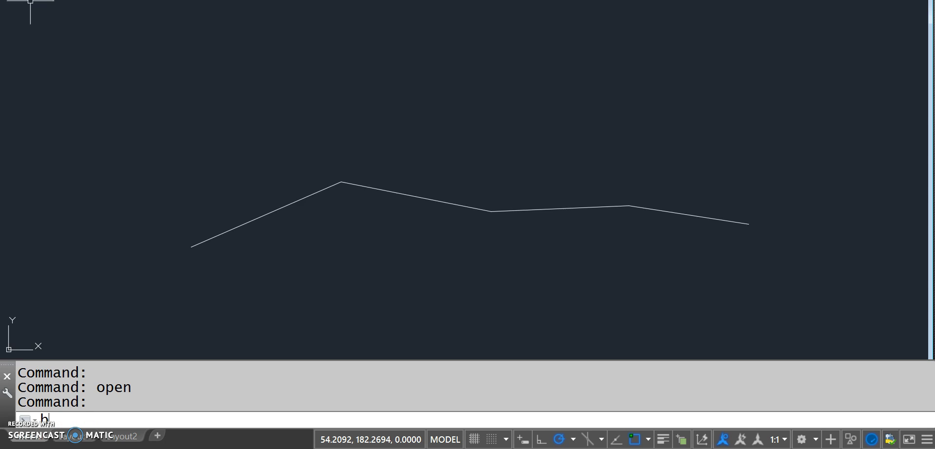
type("wpolyaz")
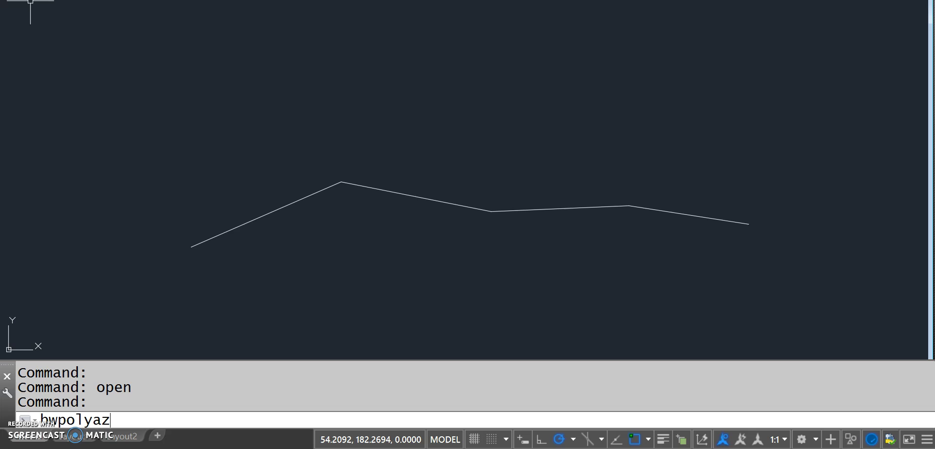
key("Return")
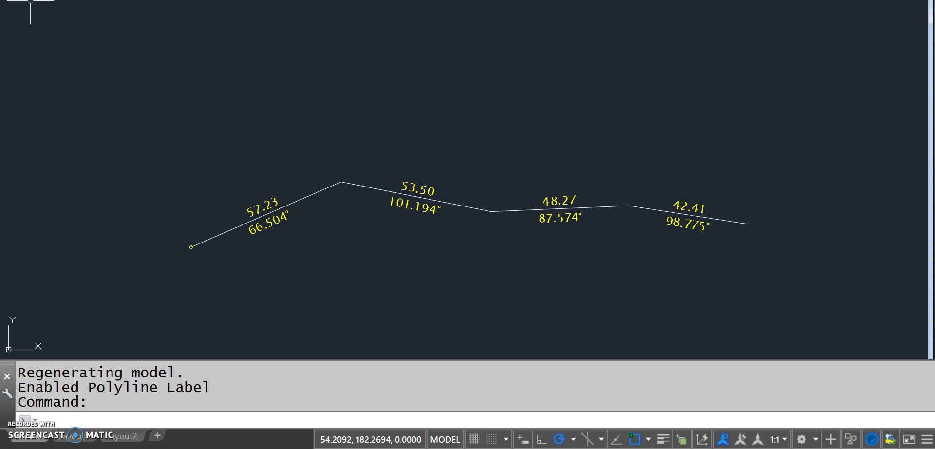
type("bwpolyb")
key("Return")
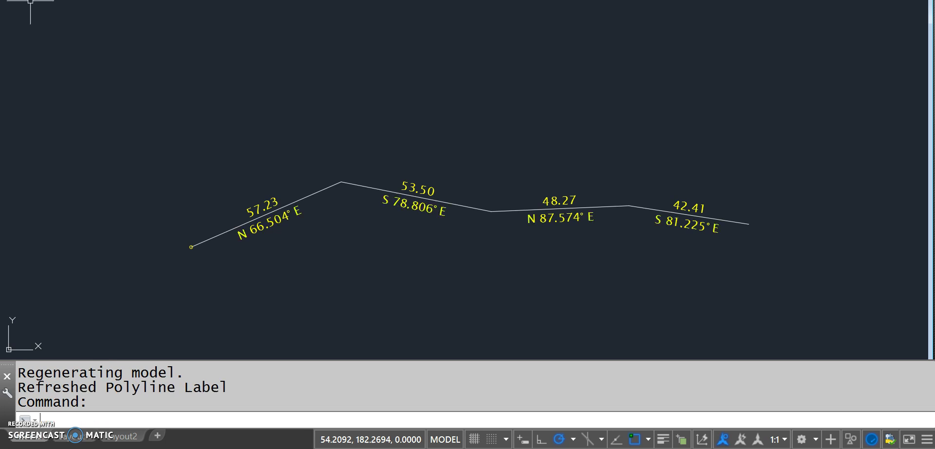
Show deflection angles with BWPOLYD, then restore azimuth labels such as 66.504° and 101.194°
type("bwpolyd")
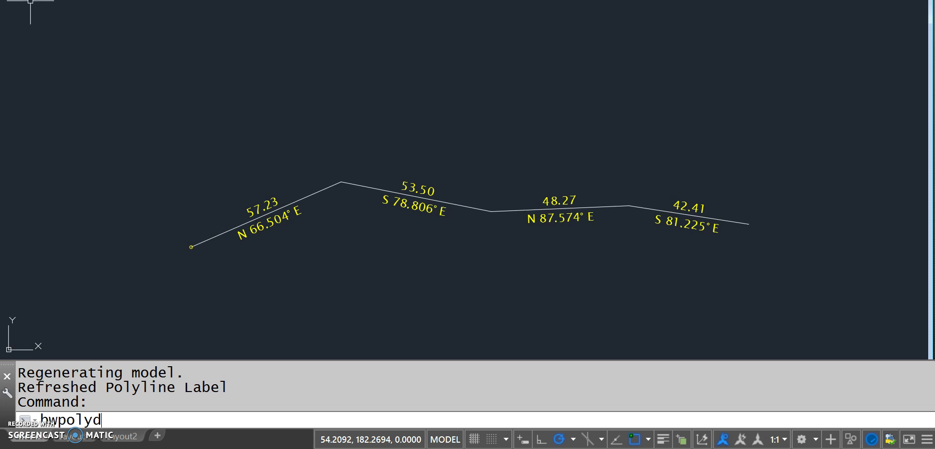
key("Return")
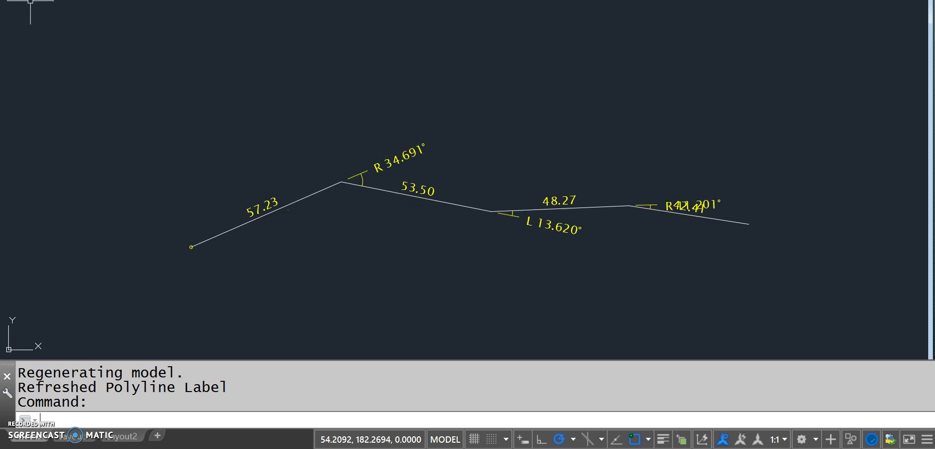
key("Up")
key("Up")
key("Up")
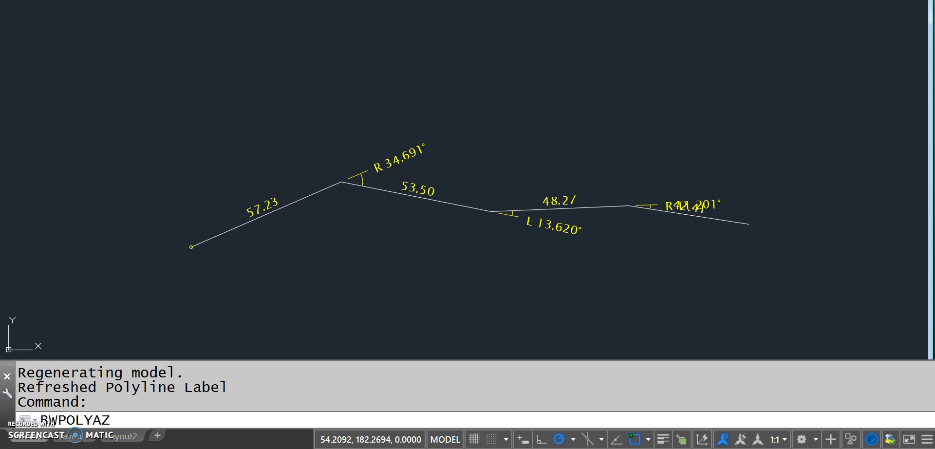
key("Return")
Set the angle format to DMS, then DD, then DMS again, giving 66°30'13" and 101°11'39"
type("bwpoly")
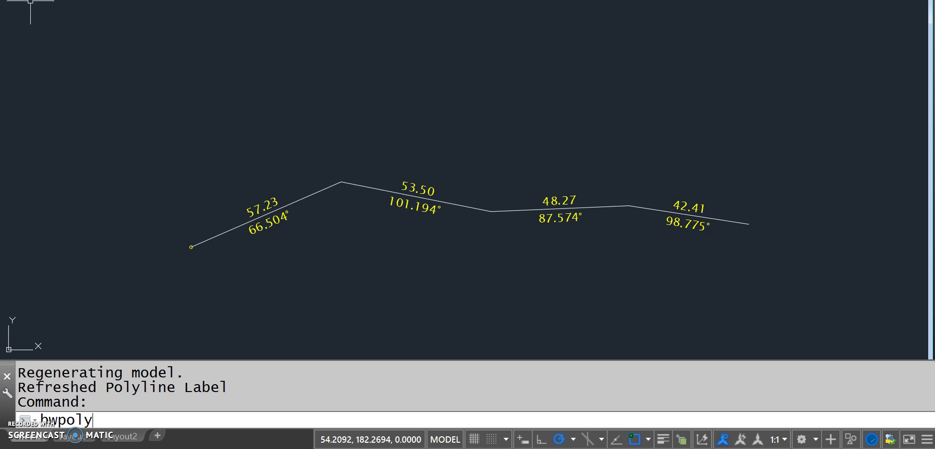
type("formatangle")
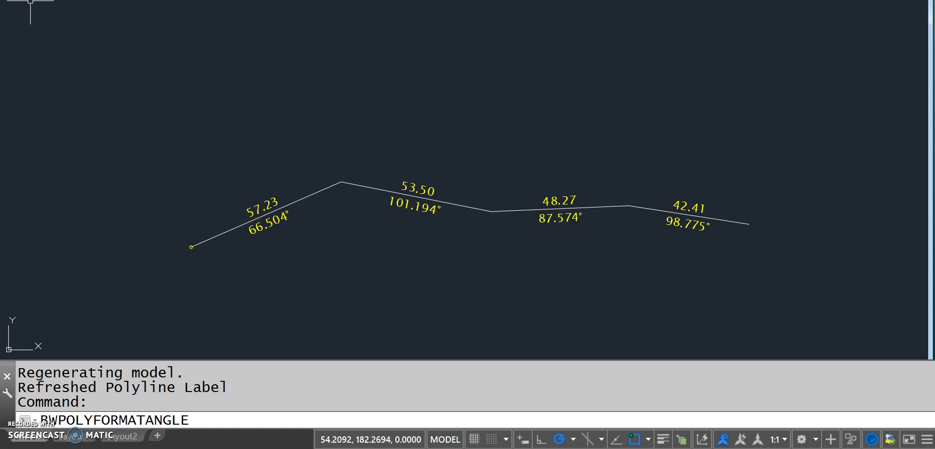
key("Return")
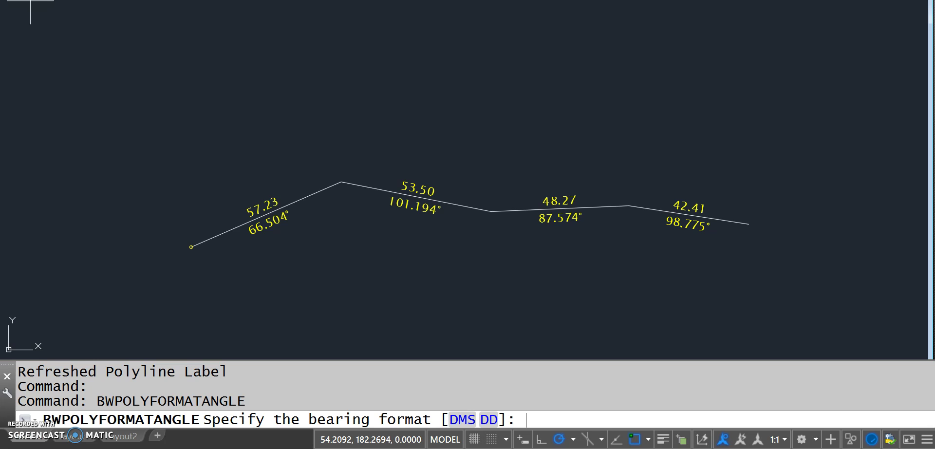
type("dms")
key("Return")
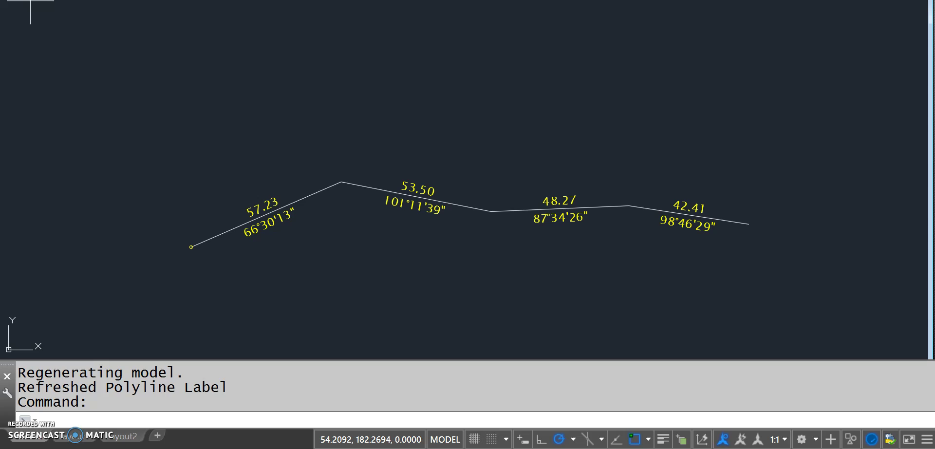
key("Return")
type("dd")
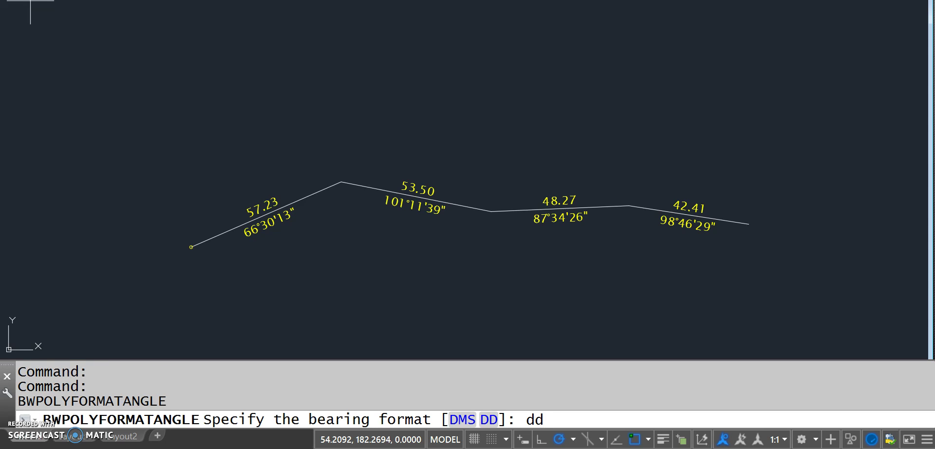
key("Return")
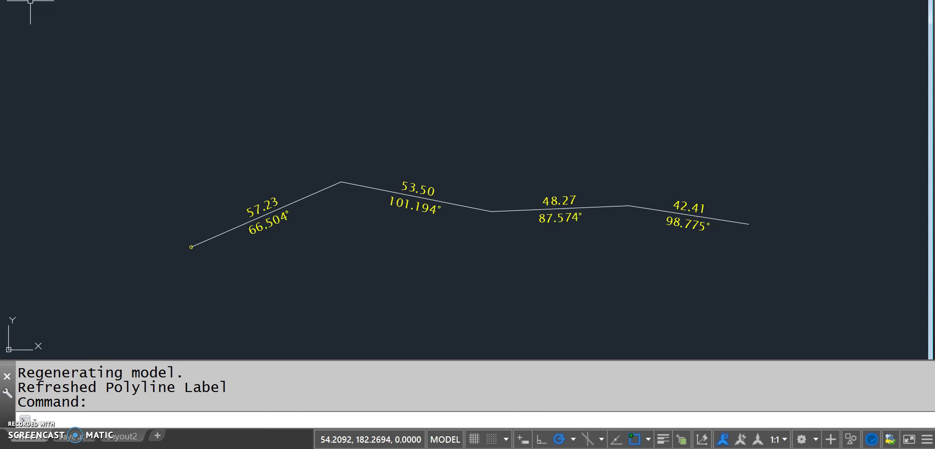
key("Return")
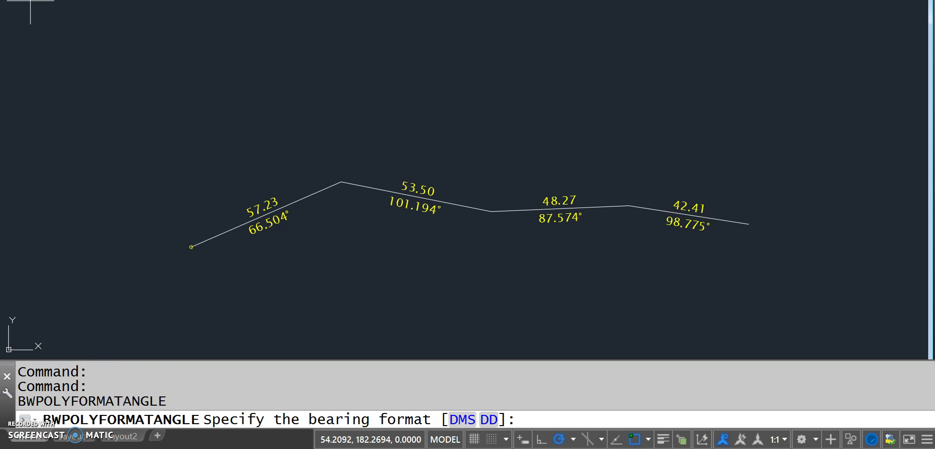
type("dms")
key("Return")
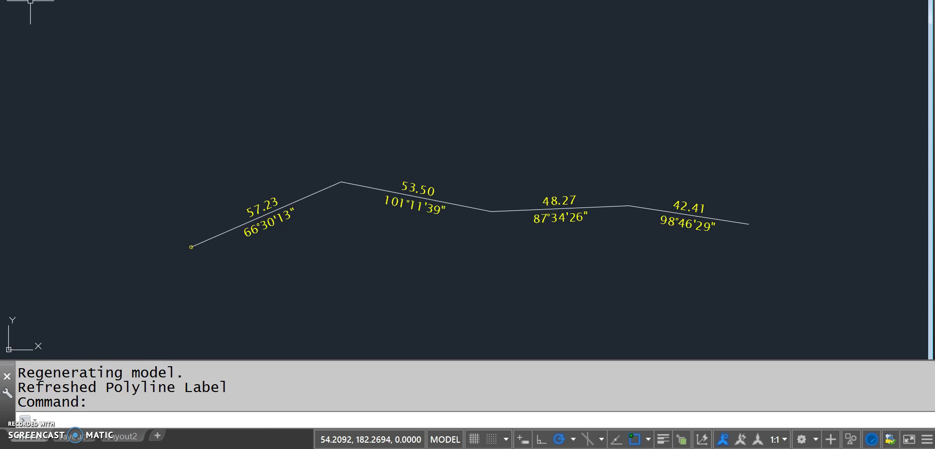
Switch the angle labels to bearings, then to deflection angles
type("bwpolyb")
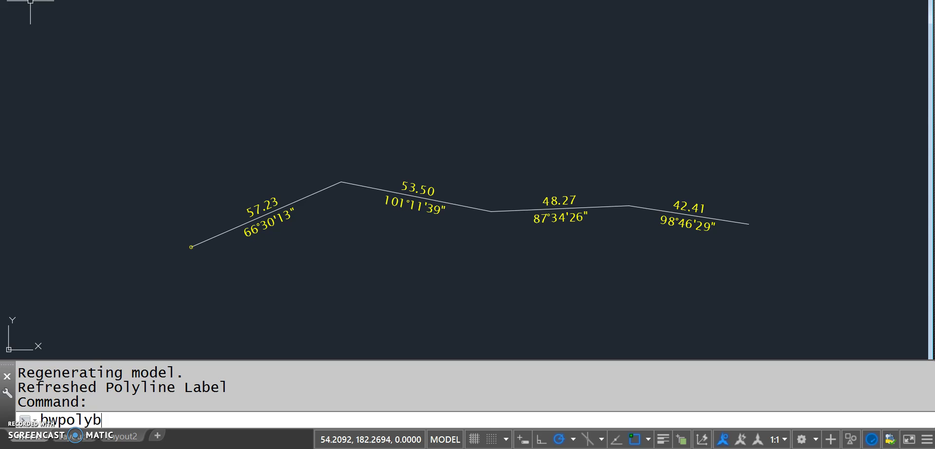
key("Return")
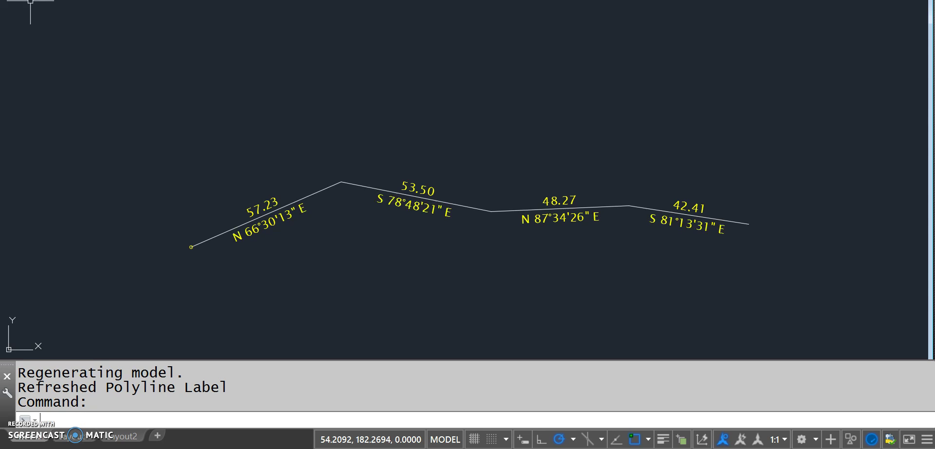
type("bwpolyd")
key("Return")
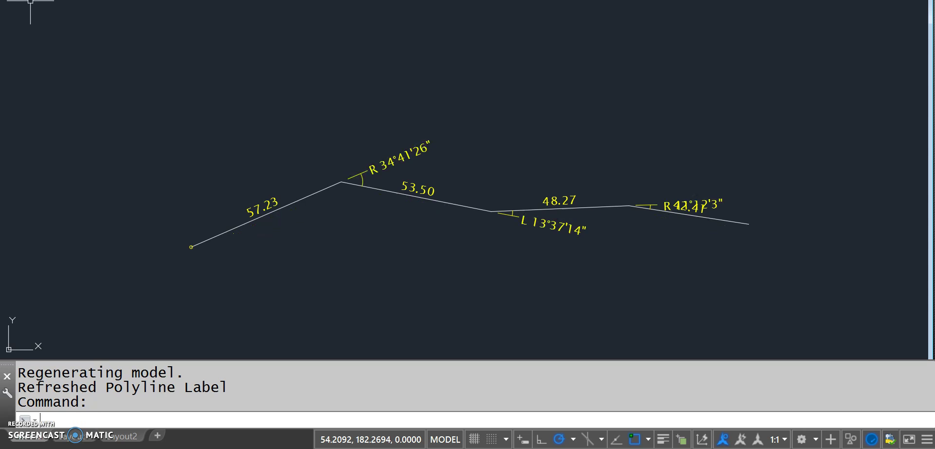
Format the deflection labels in decimal degrees, such as R 34.691° and L 13.620°
type("bwpolyformatangle")
key("Return")
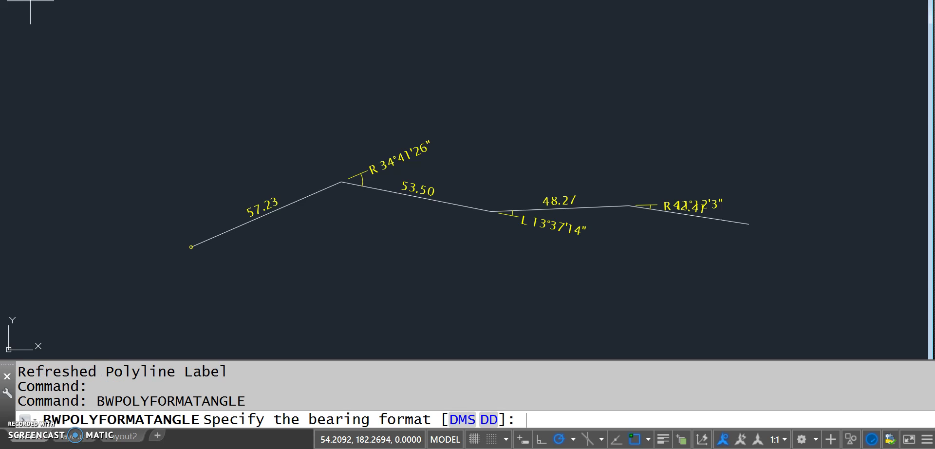
type("dd")
key("Return")
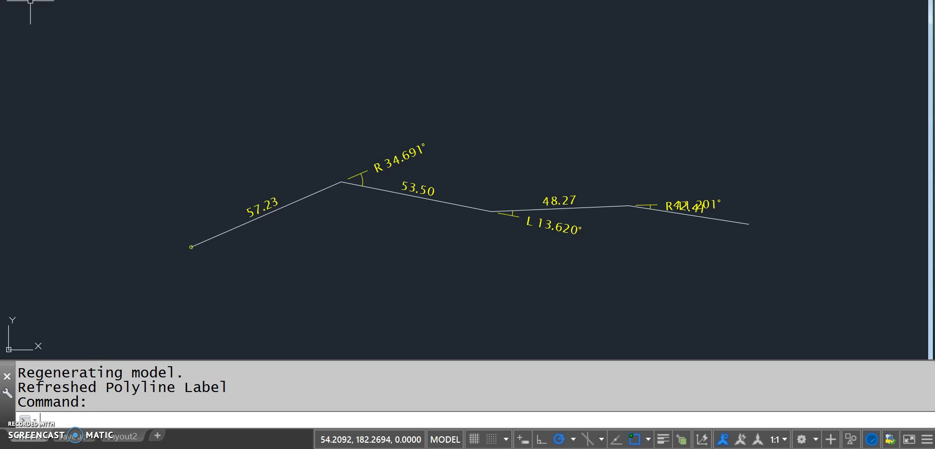
type("bwpoly")
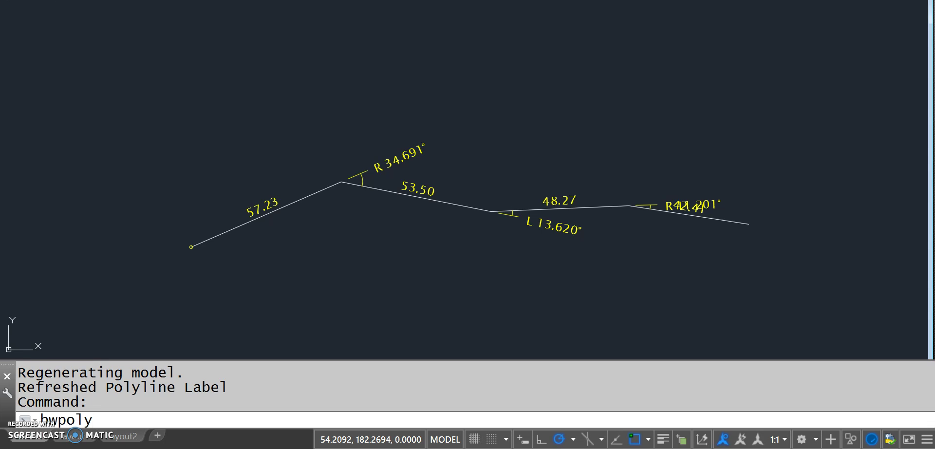
type("deflectionlimit")
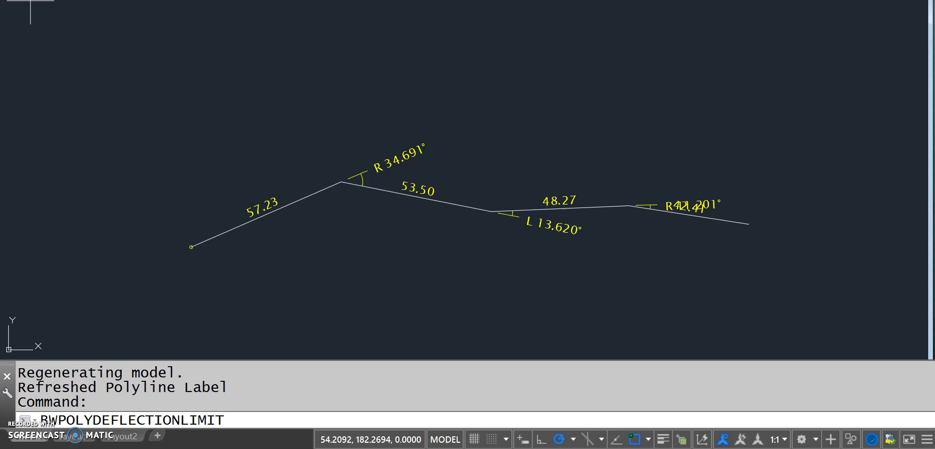
key("Return")
type("15")
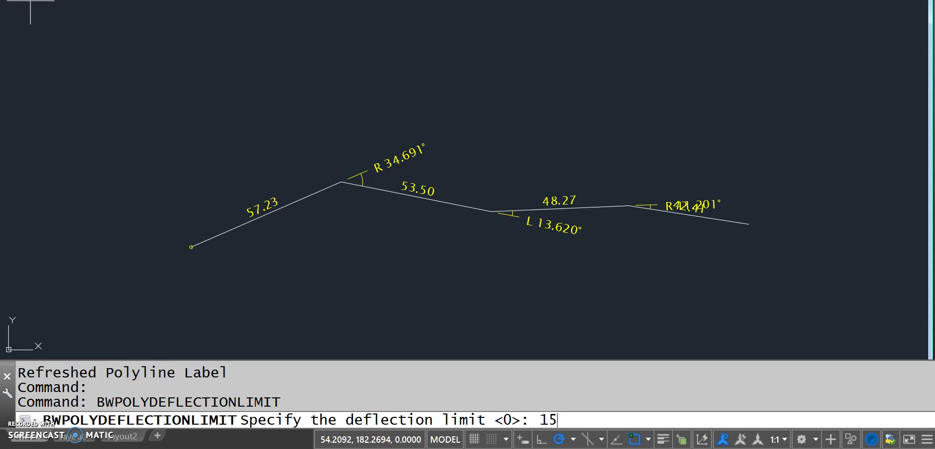
key("Return")
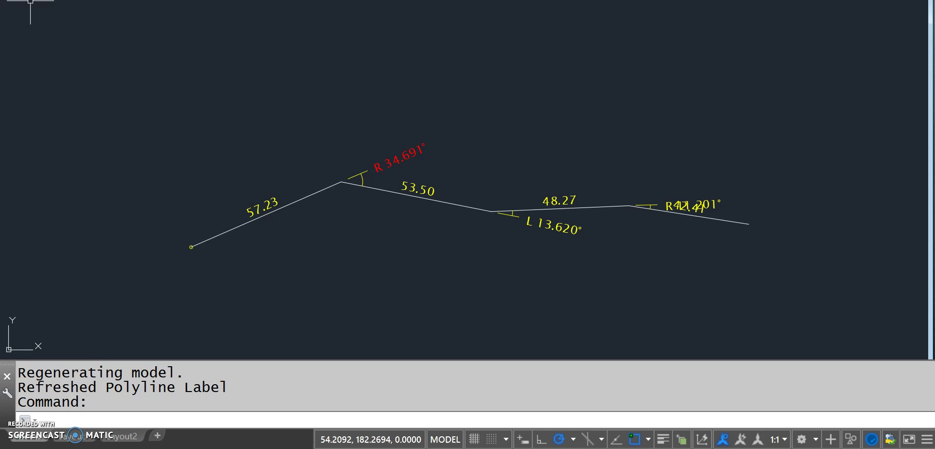
key("Return")
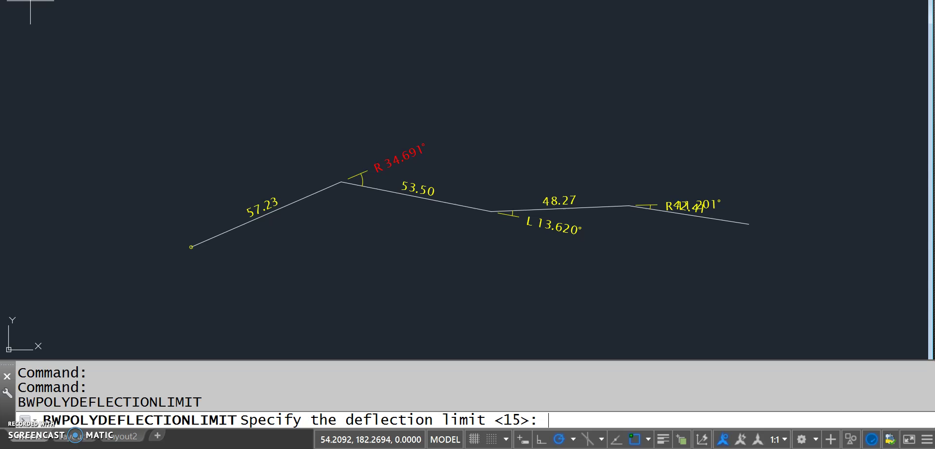
type("10")
key("Return")
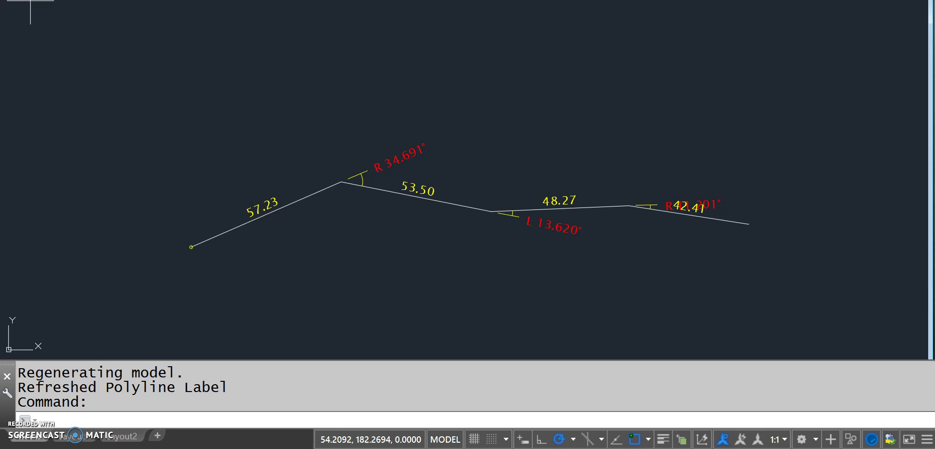
key("Return")
type("0")
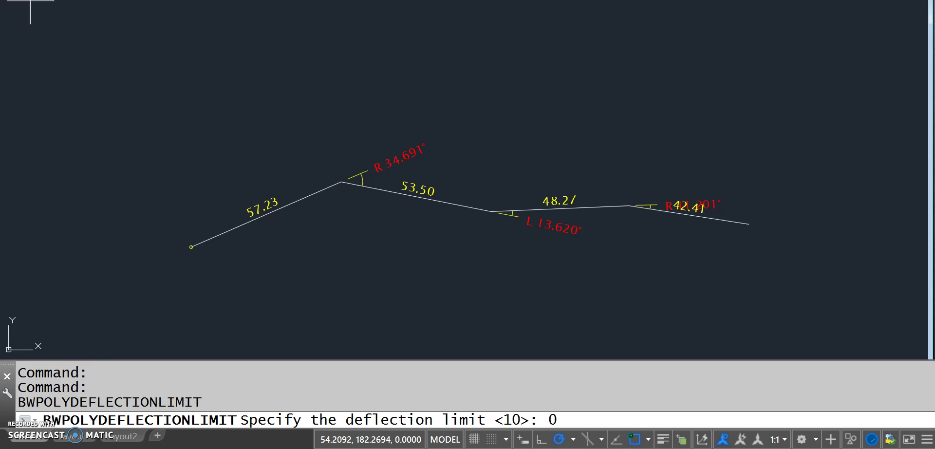
key("Return")
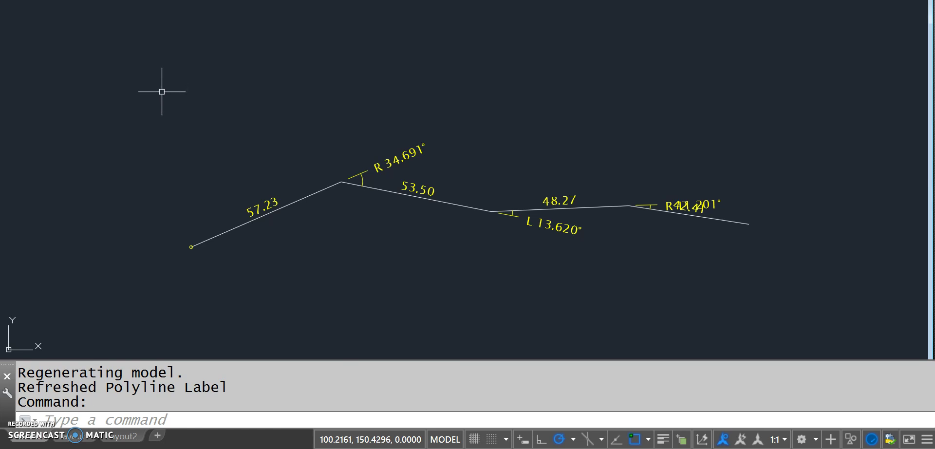
Draw a four-segment polyline above the first (49.93, 77.26, 22.79) and label both with bearings
type("pl")
key("Return")
left_click(147, 157)
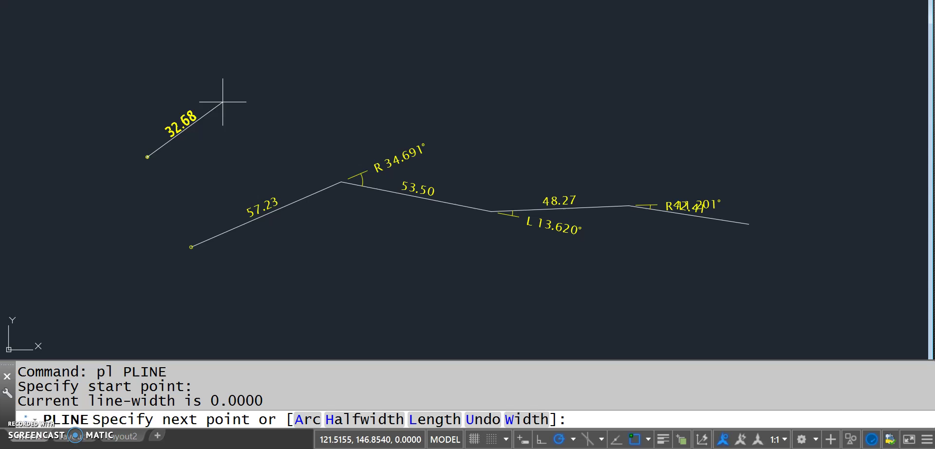
left_click(298, 87)
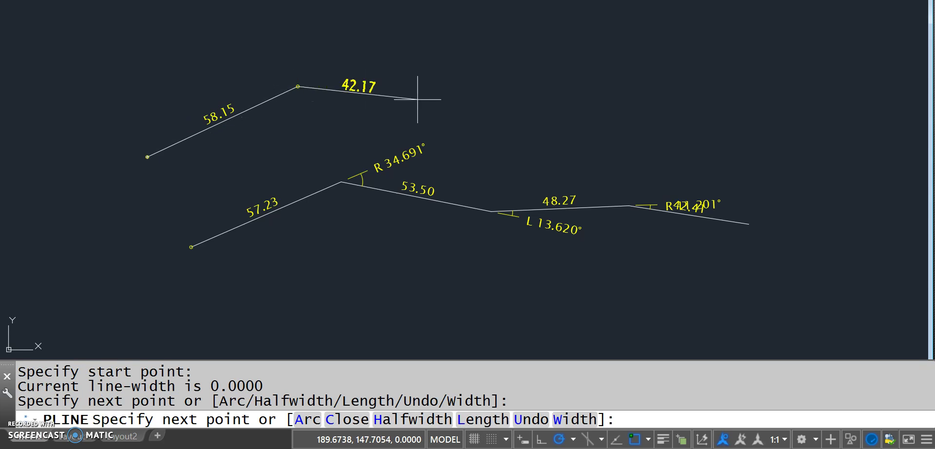
left_click(439, 107)
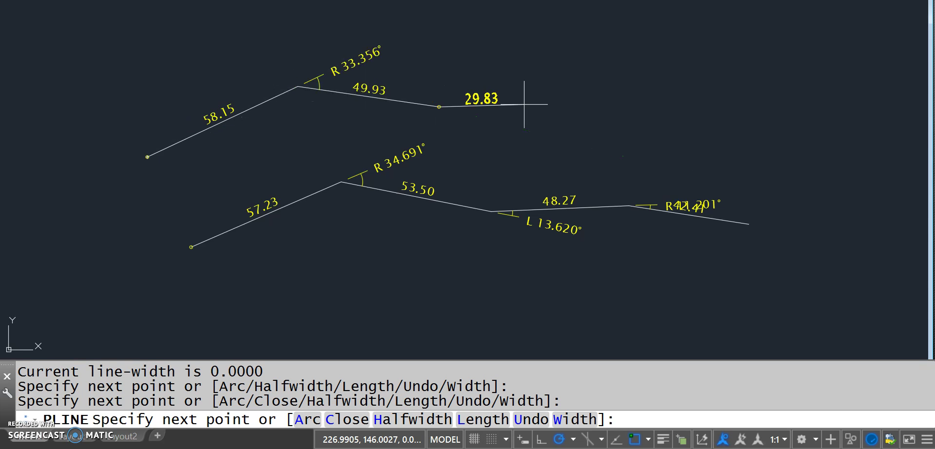
left_click(657, 70)
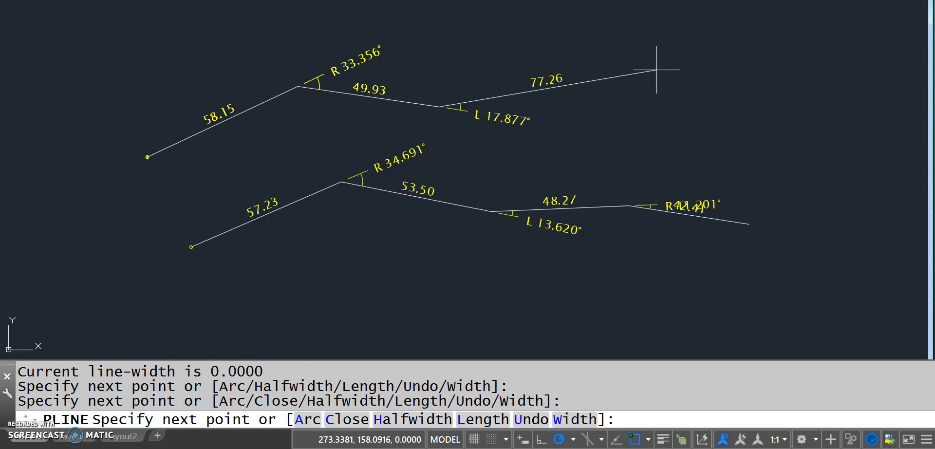
left_click(709, 108)
key("Return")
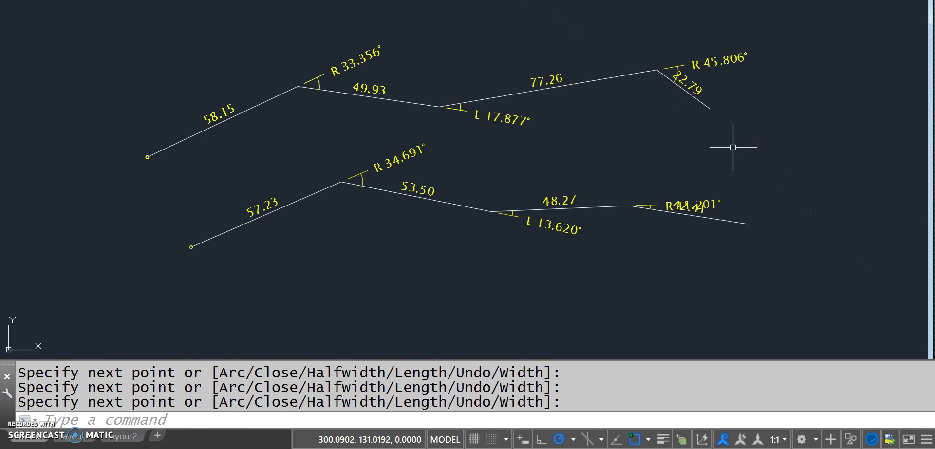
type("b")
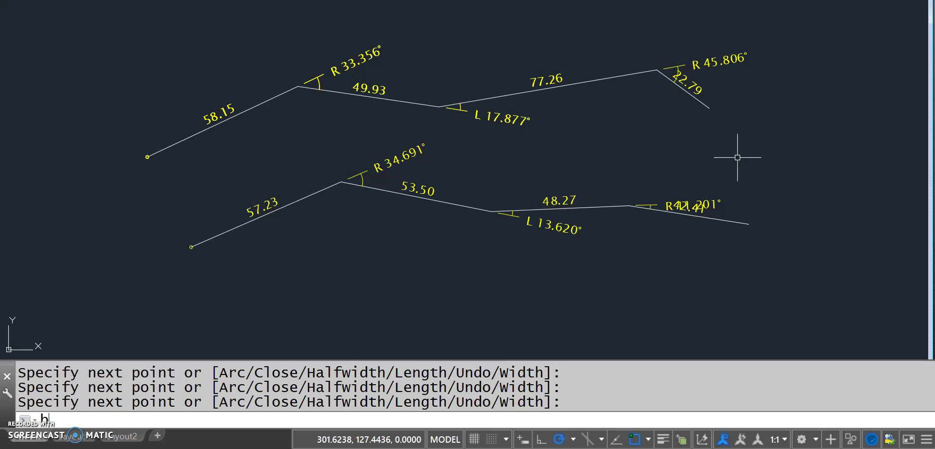
type("wpolyb")
key("Return")
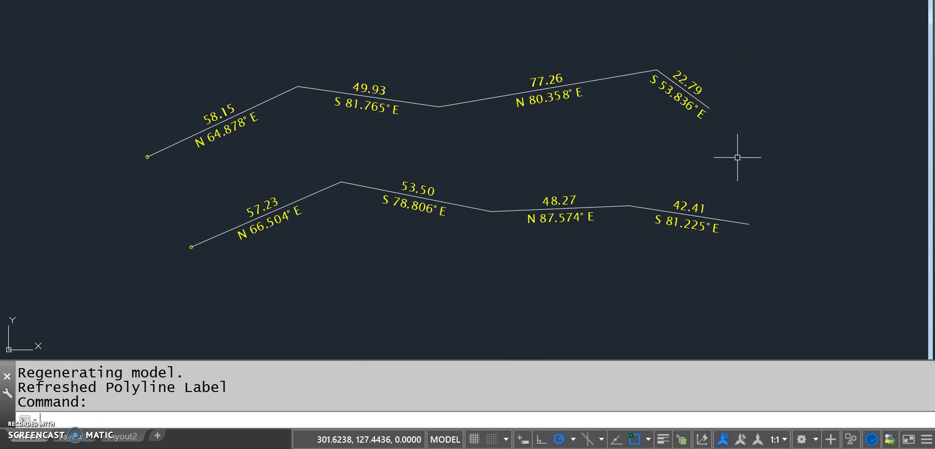
Drag the upper polyline's middle and peak vertices so its segments read 87.20, 38.29 and 42.89
left_click(591, 106)
left_click(538, 73)
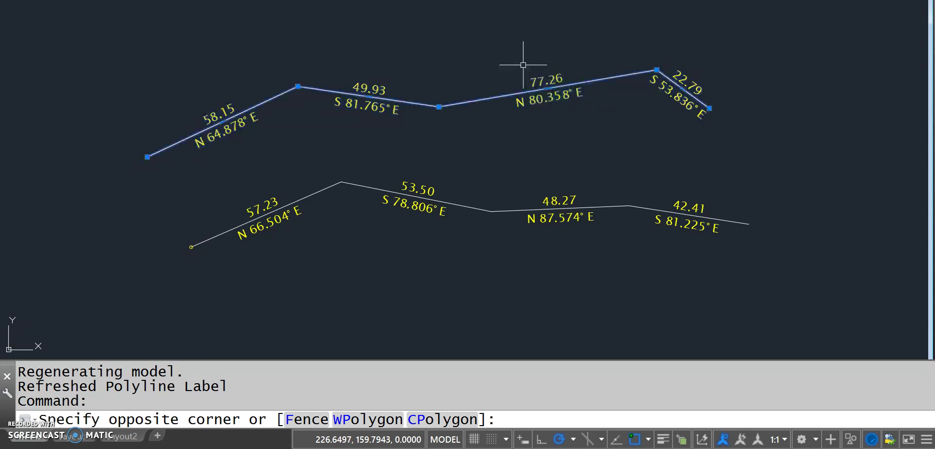
left_click(439, 105)
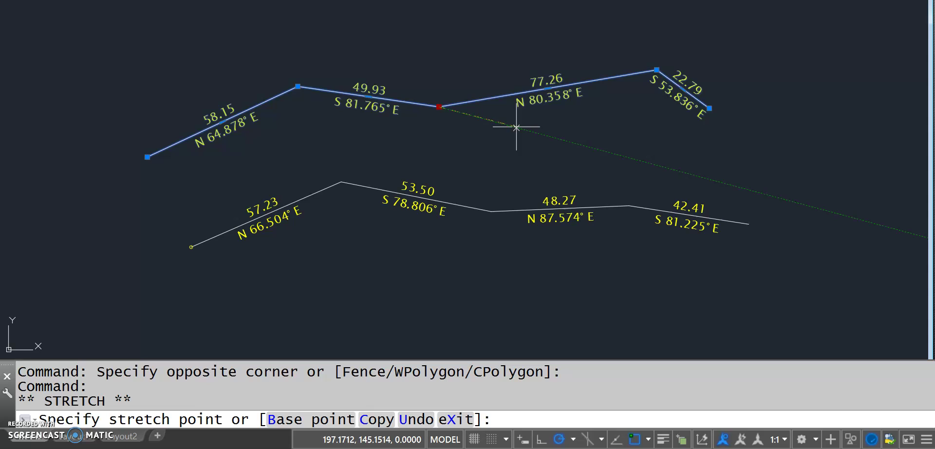
left_click(542, 134)
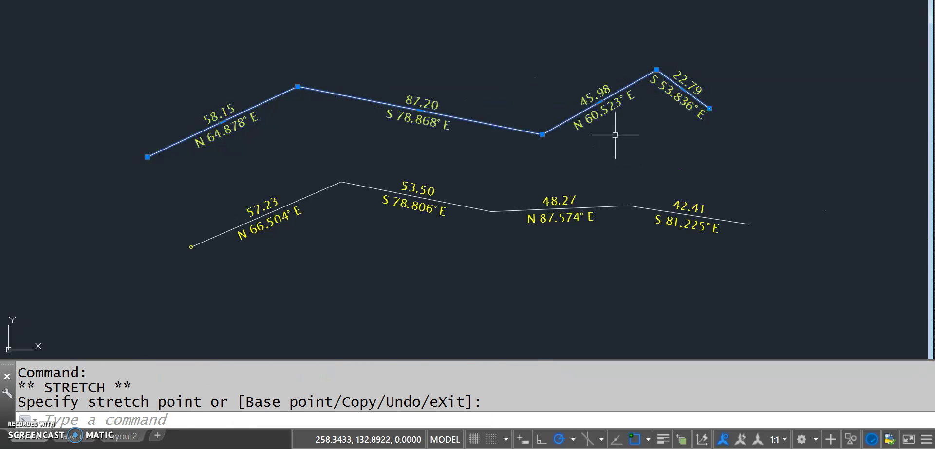
left_click(656, 70)
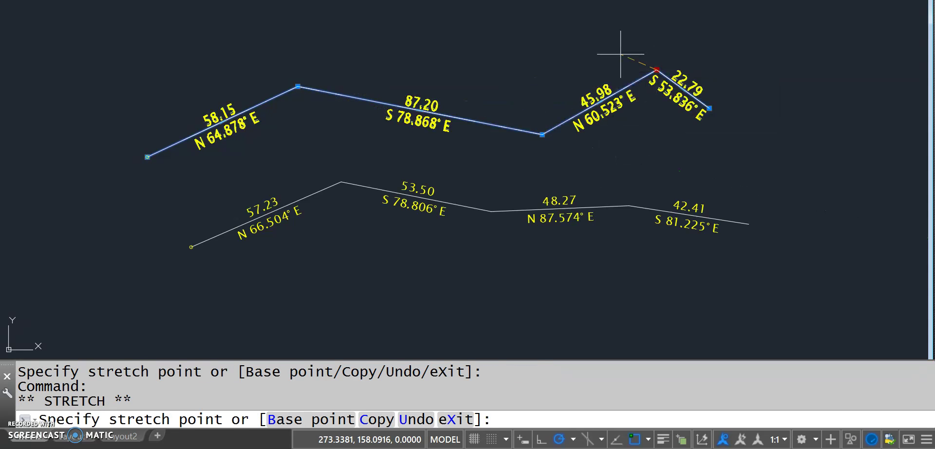
left_click(604, 45)
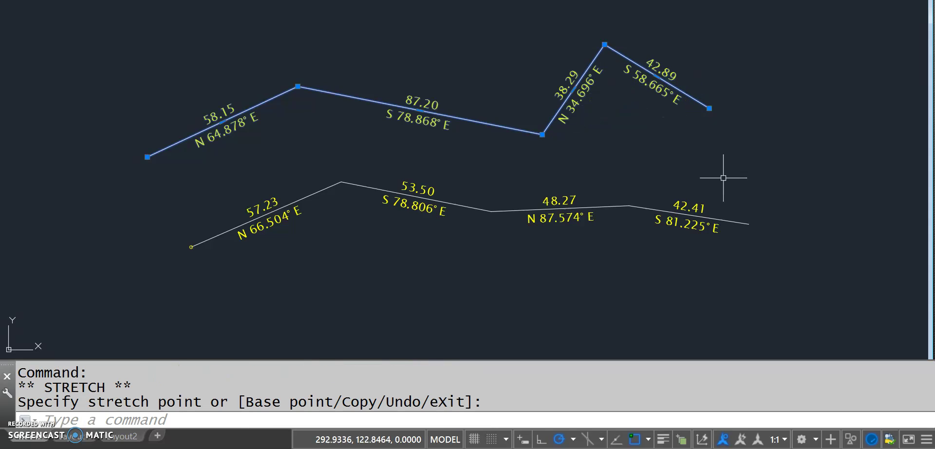
key("Escape")
key("Escape")
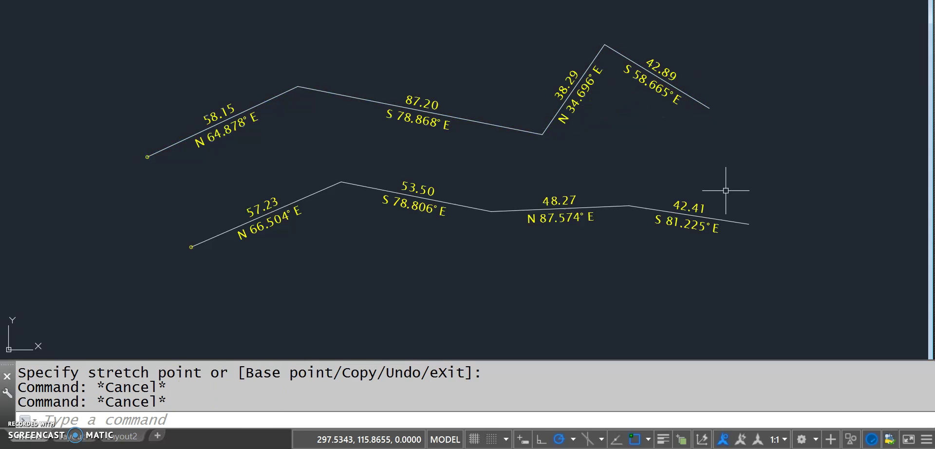